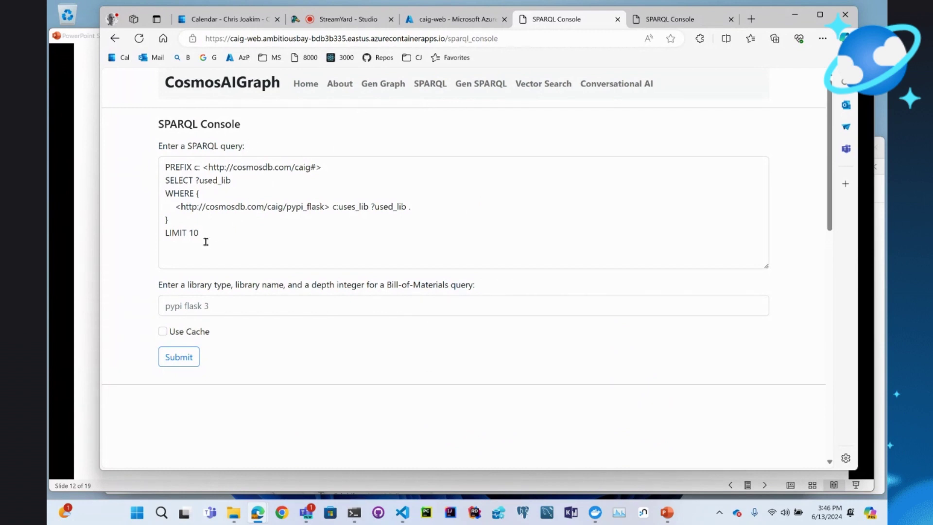
Run the SPARQL query for the libraries used by pypi_flask and check the returned rows and elapsed time.
left_click_drag(223, 224, 145, 152)
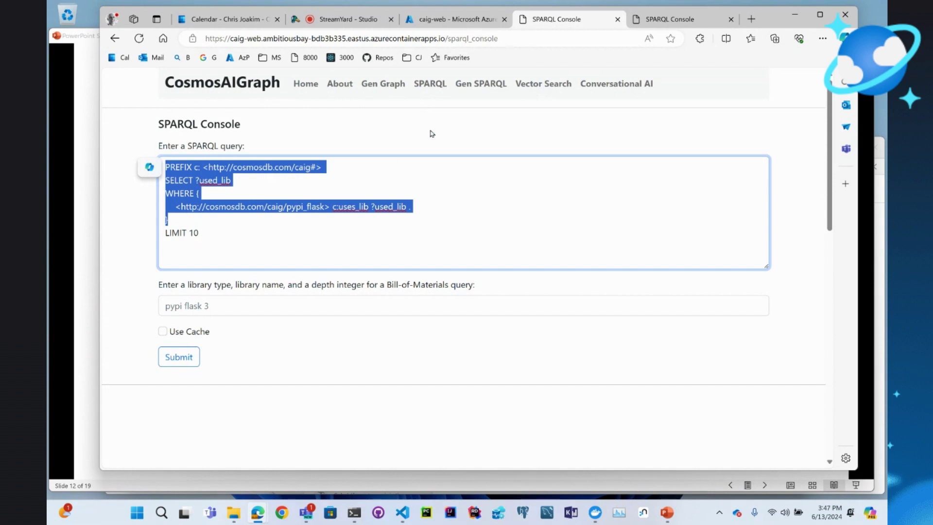
left_click(189, 357)
scroll(501, 377, "down", 1)
scroll(501, 377, "down", 8)
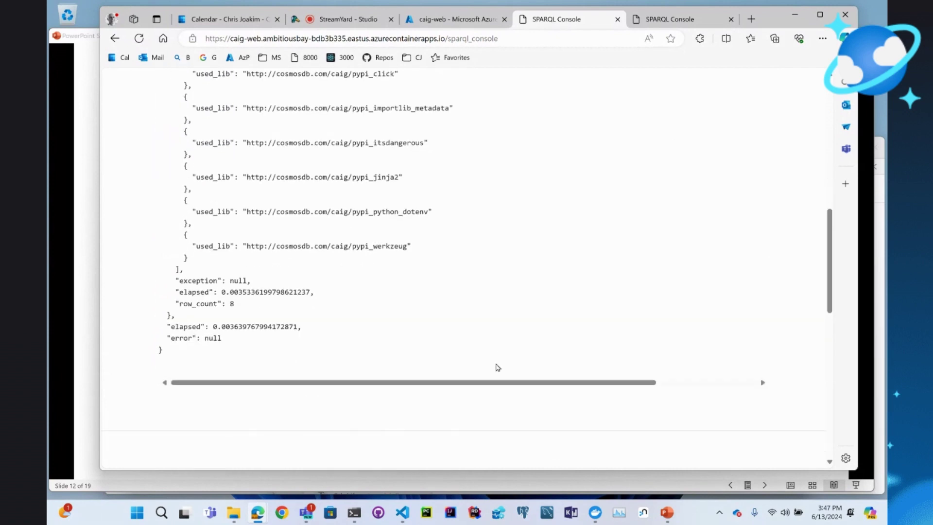
left_click_drag(225, 291, 245, 290)
scroll(524, 313, "up", 10)
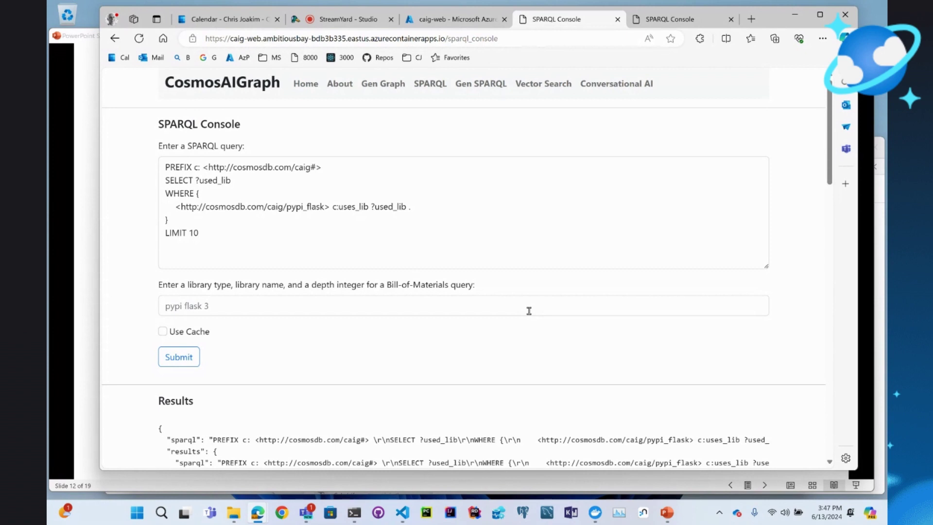
Run a Bill-of-Materials query for "pypi flask 2" without using the cache.
scroll(517, 328, "down", 2)
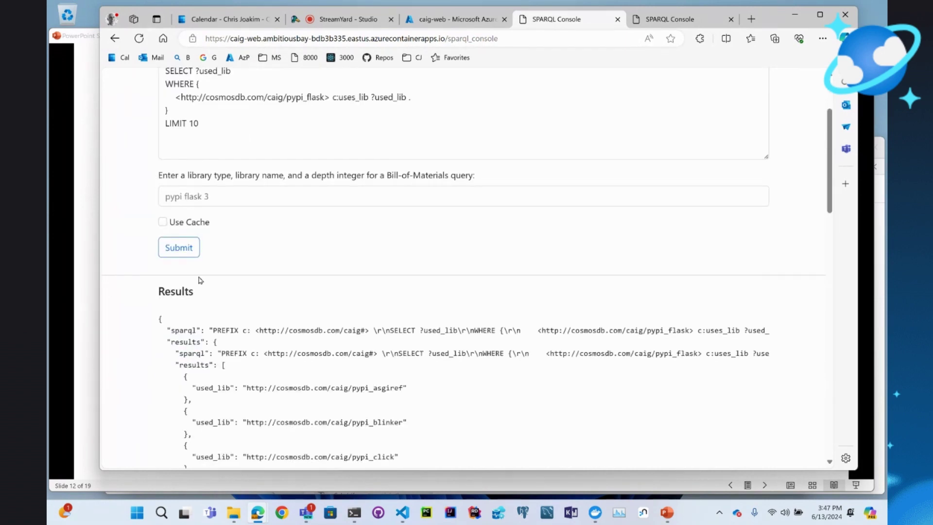
left_click(217, 199)
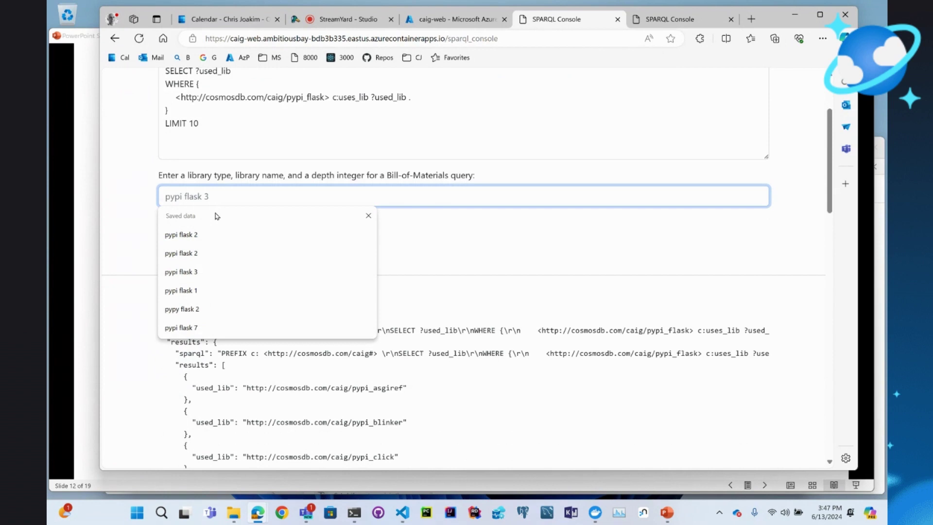
type("pypi flask 2")
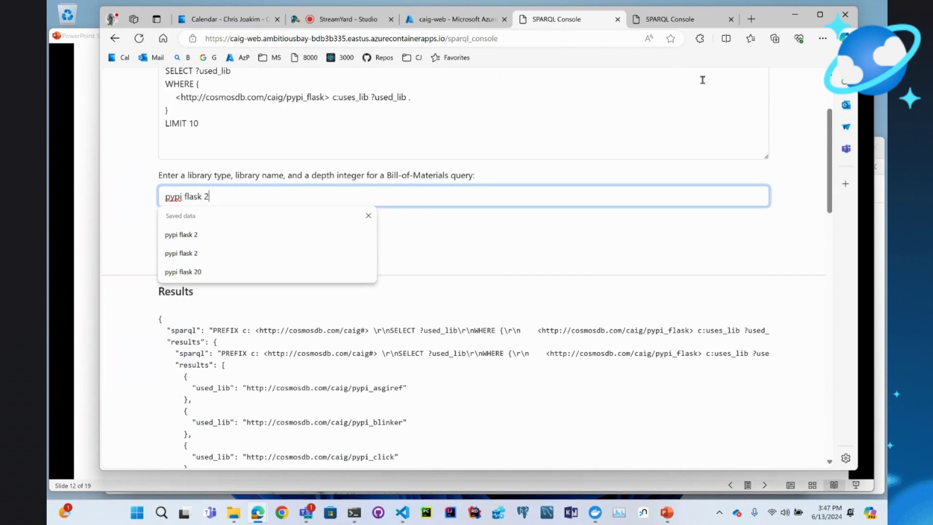
left_click(689, 91)
left_click(180, 248)
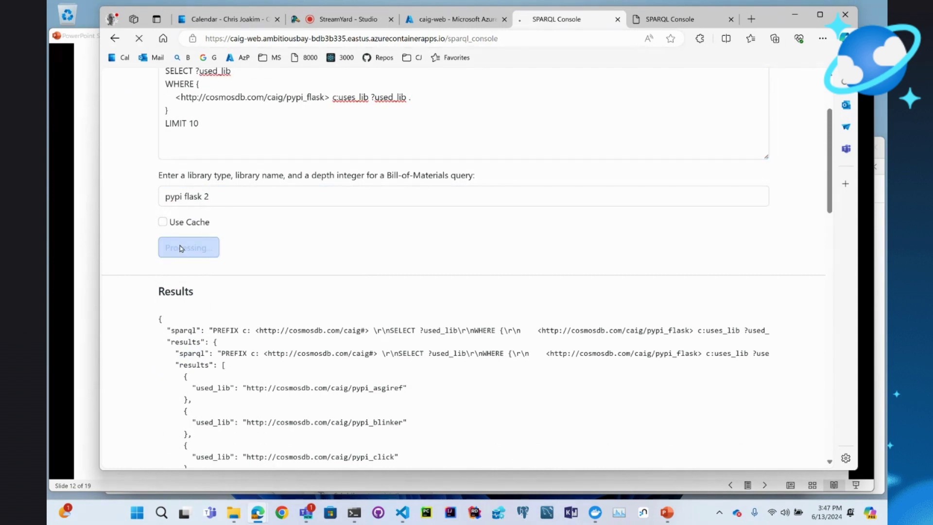
Examine the Bill-of-Materials results for flask, including the nested dependencies, elapsed time and dependency graph.
scroll(469, 298, "down", 5)
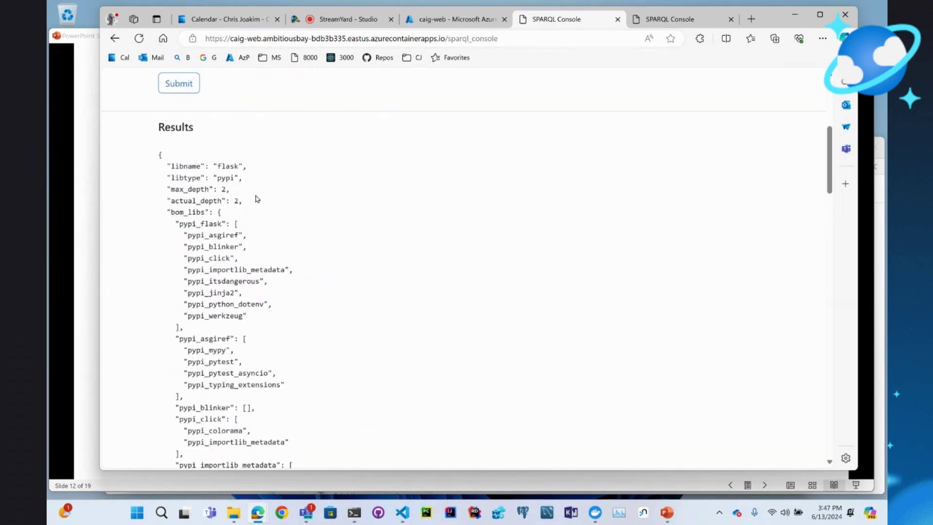
scroll(277, 262, "down", 8)
scroll(277, 263, "down", 10)
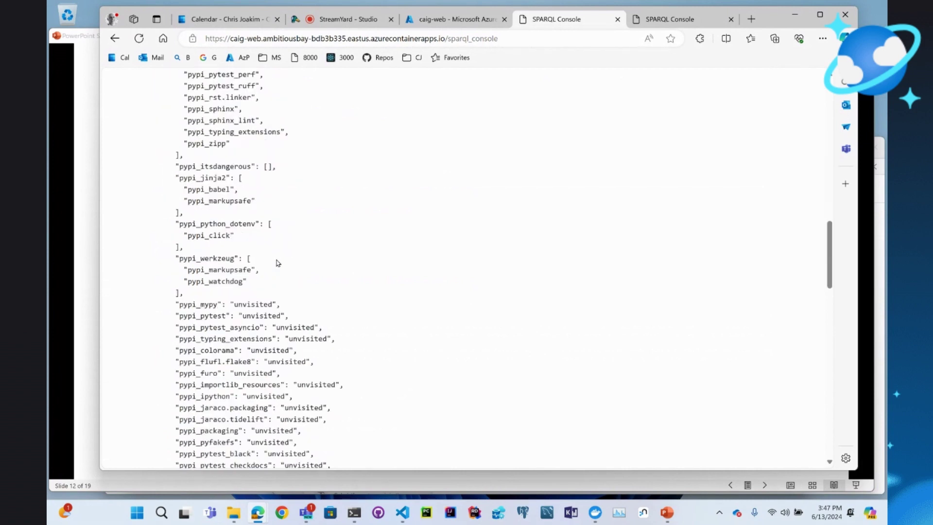
left_click_drag(208, 202, 240, 204)
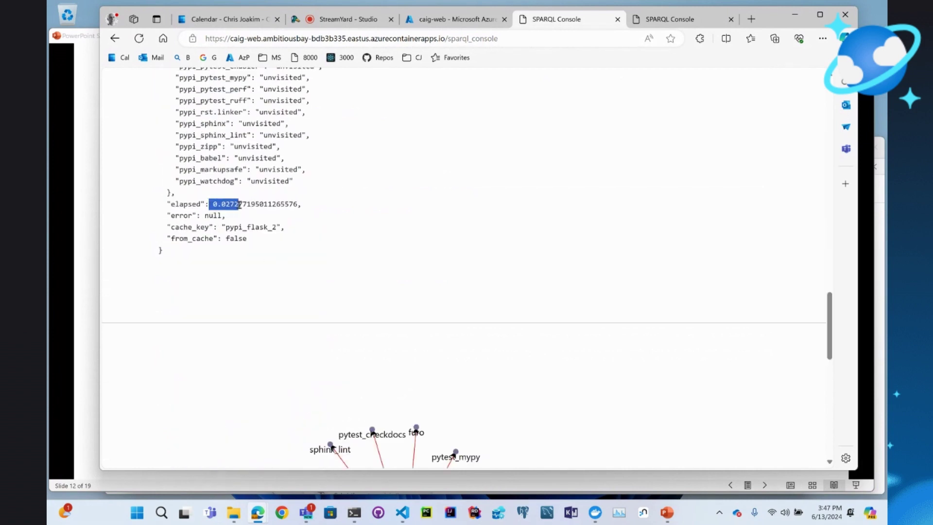
scroll(616, 327, "down", 3)
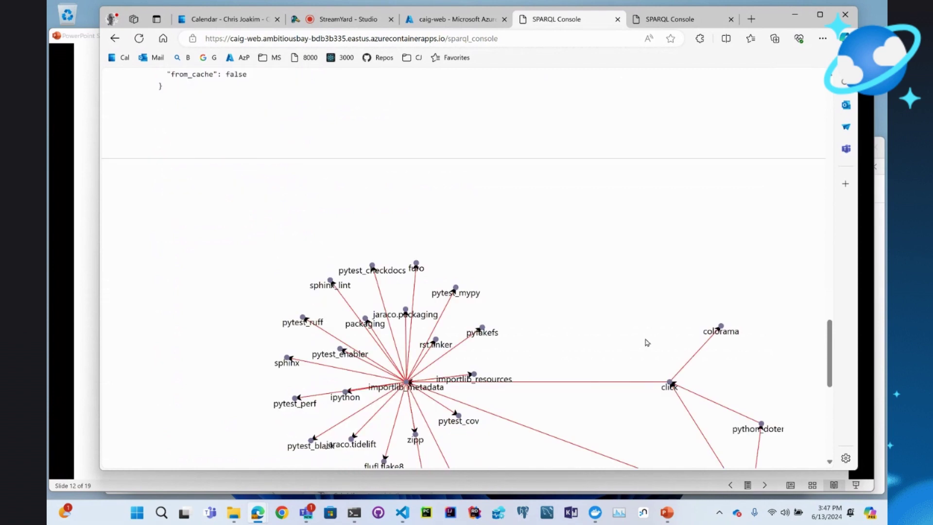
scroll(729, 357, "down", 3)
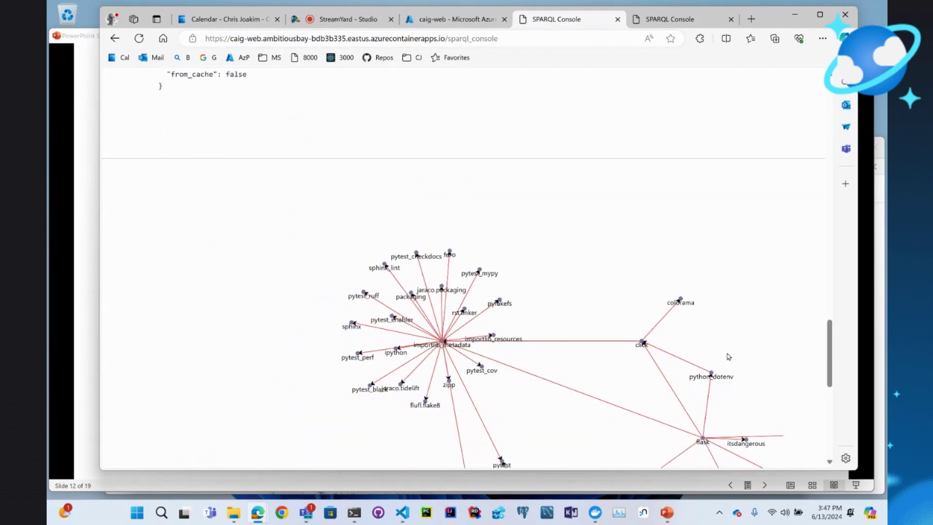
scroll(619, 355, "up", 3)
scroll(568, 351, "up", 1)
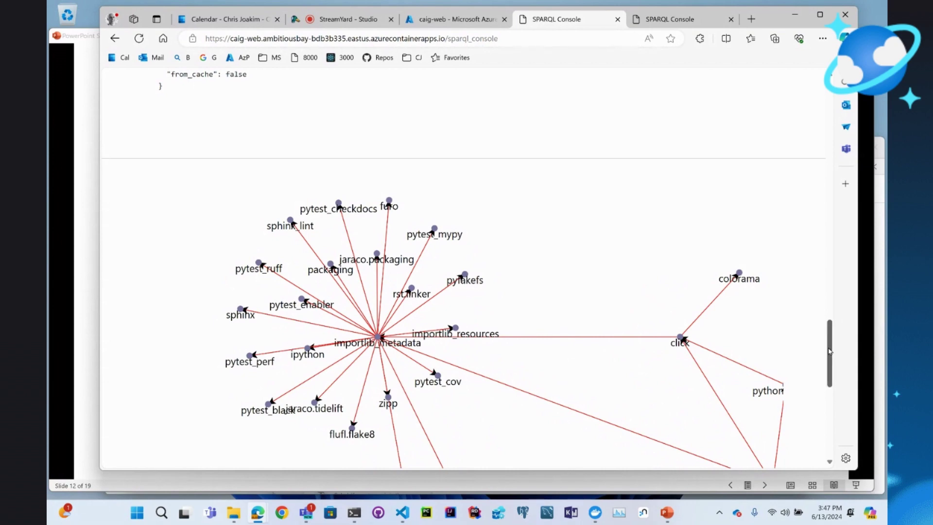
left_click_drag(829, 351, 822, 90)
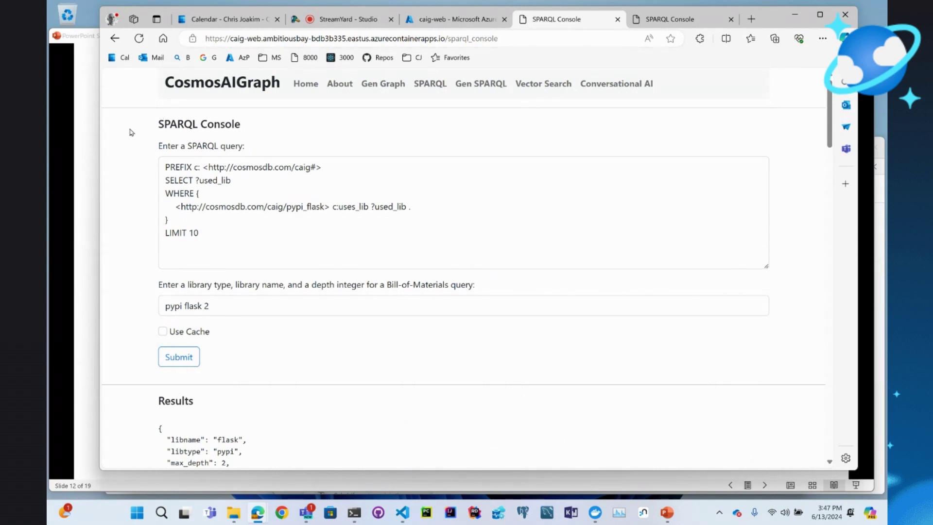
In the Generate SPARQL console, generate a query from the question "What are the dependencies of the 'pypi' type of library named 'flask'?".
left_click(483, 88)
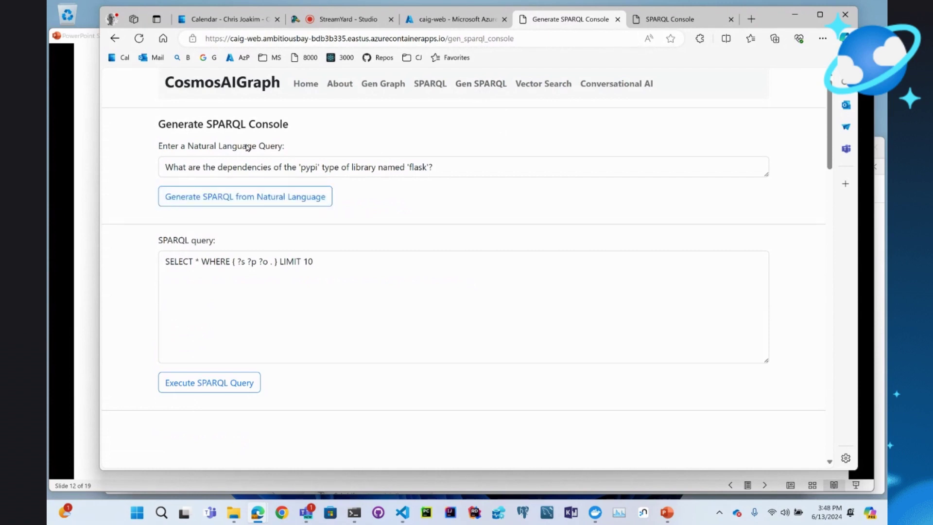
left_click(226, 204)
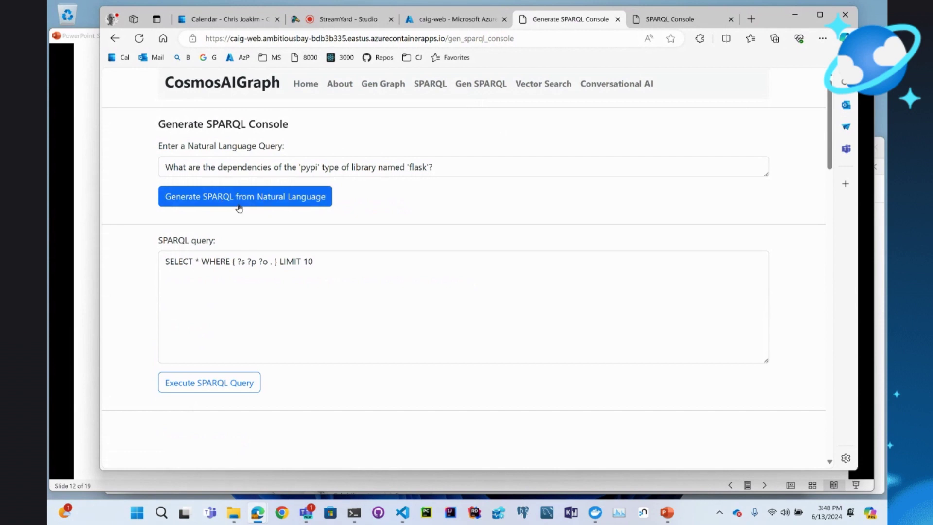
left_click_drag(443, 166, 113, 162)
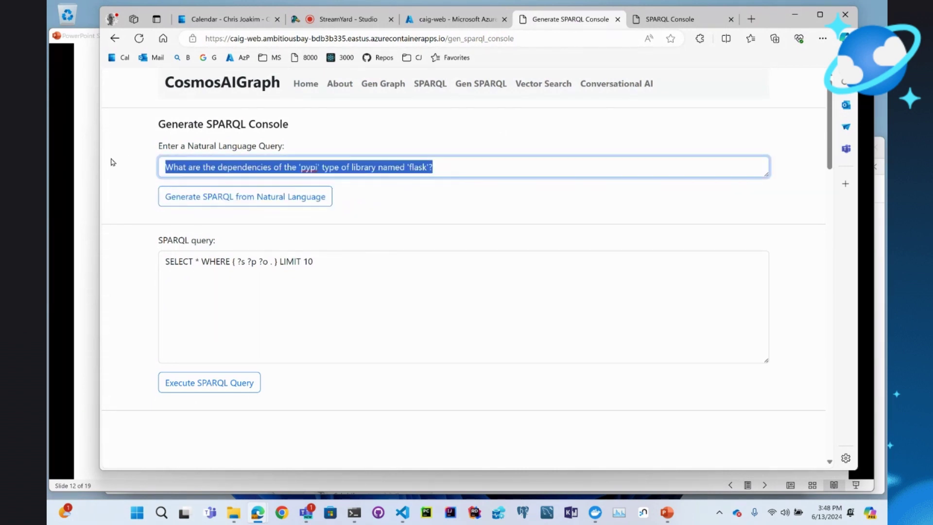
left_click(113, 161)
left_click(253, 202)
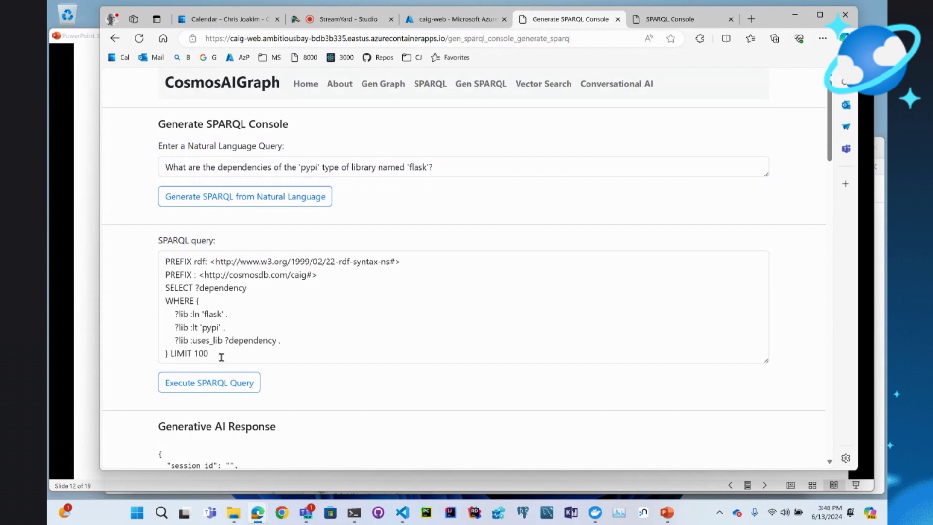
Execute the generated SPARQL query and check the dependencies and elapsed time in its results.
left_click_drag(230, 354, 119, 271)
left_click(92, 291)
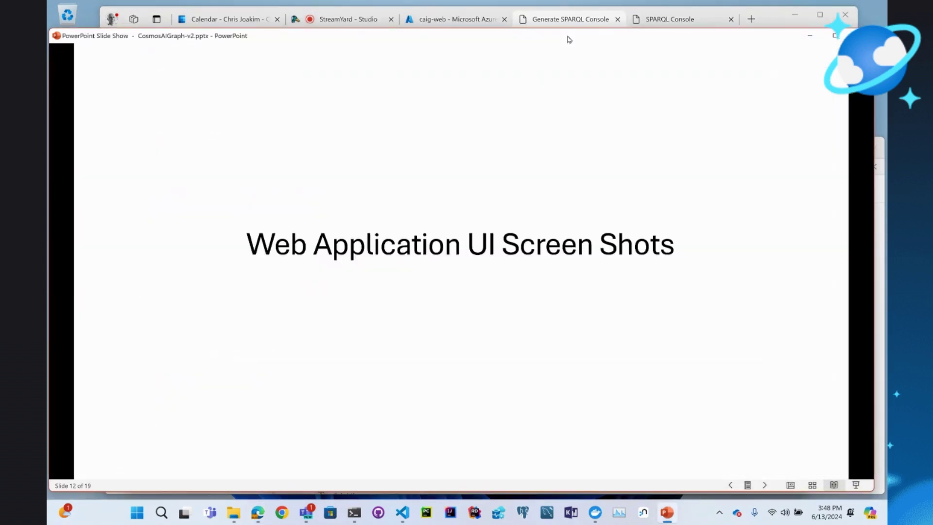
left_click(575, 22)
left_click(320, 329)
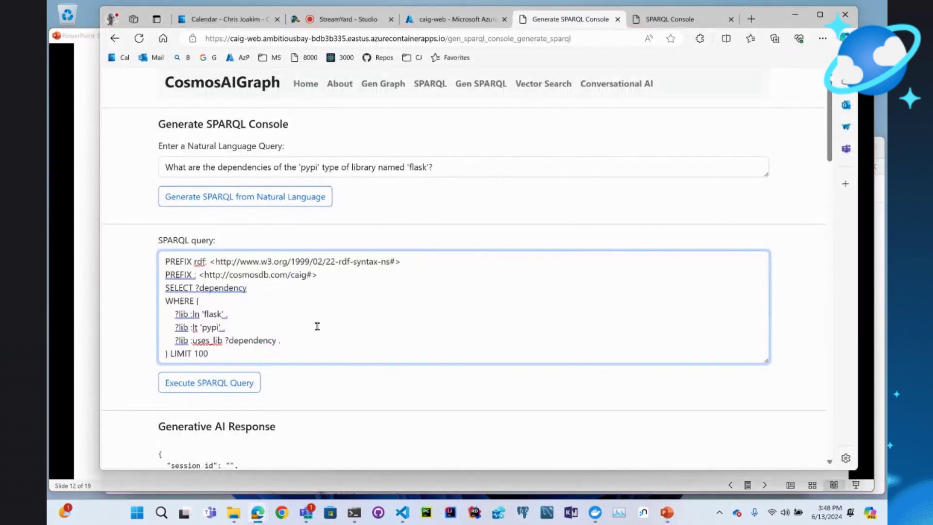
left_click(213, 381)
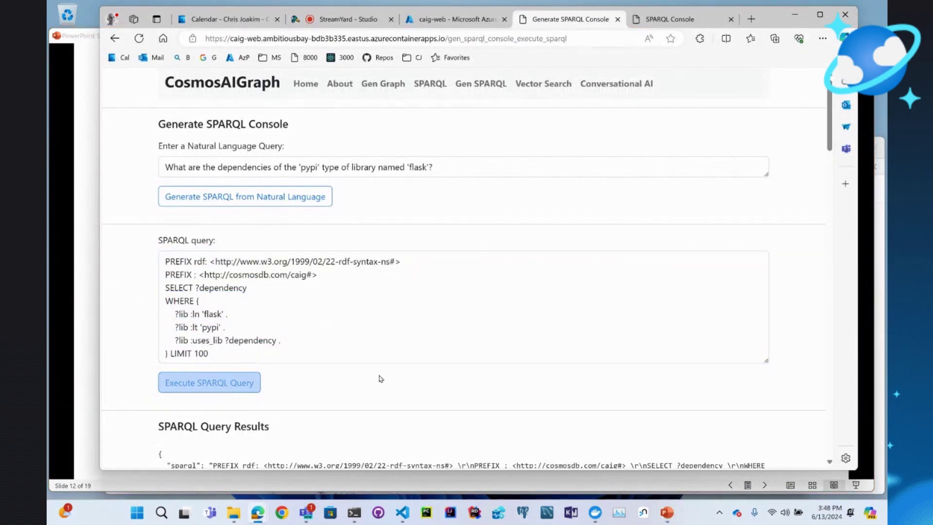
scroll(380, 377, "down", 15)
scroll(381, 376, "up", 4)
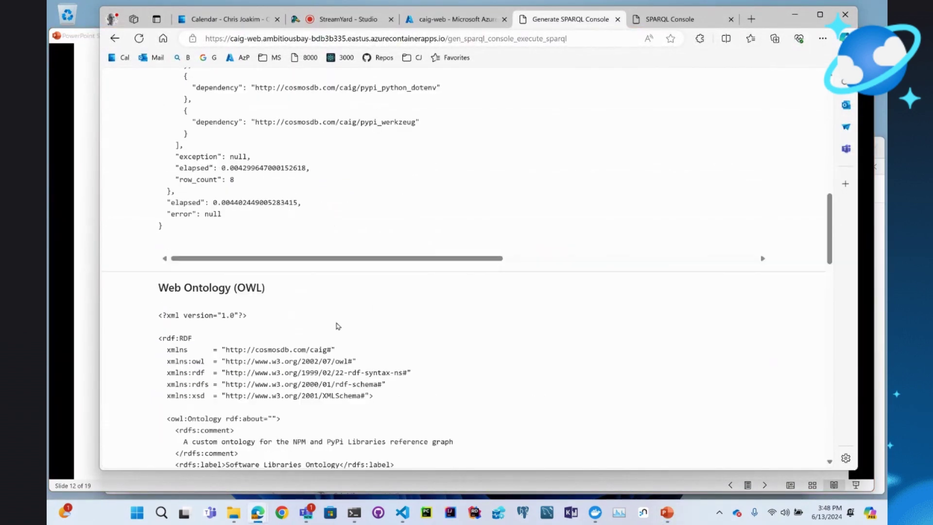
left_click_drag(221, 242, 228, 244)
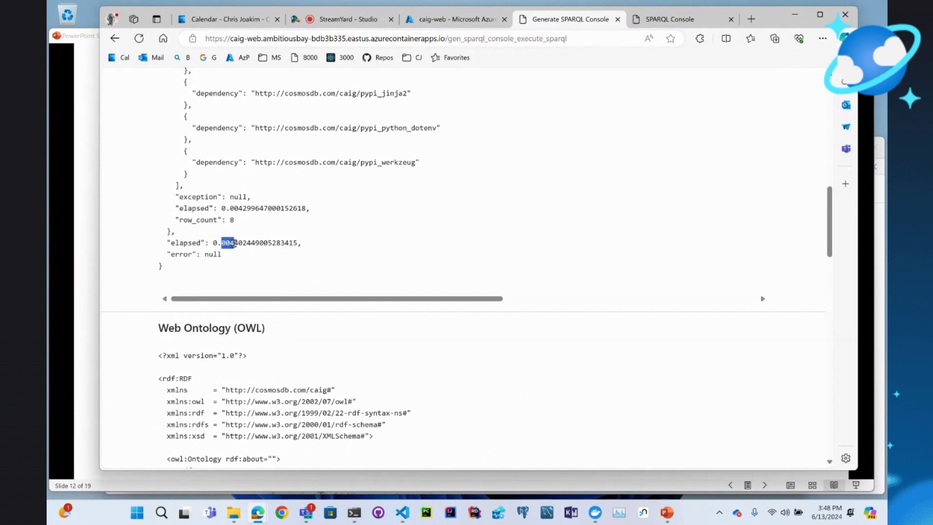
left_click_drag(830, 248, 828, 122)
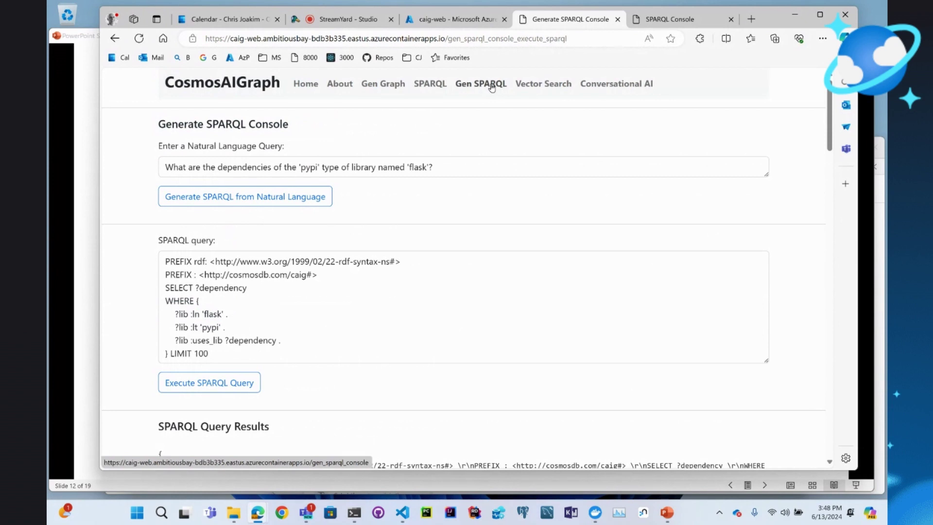
In the Conversational AI console, submit the query "look up record flask" and check the answer's RAG strategy.
left_click(606, 85)
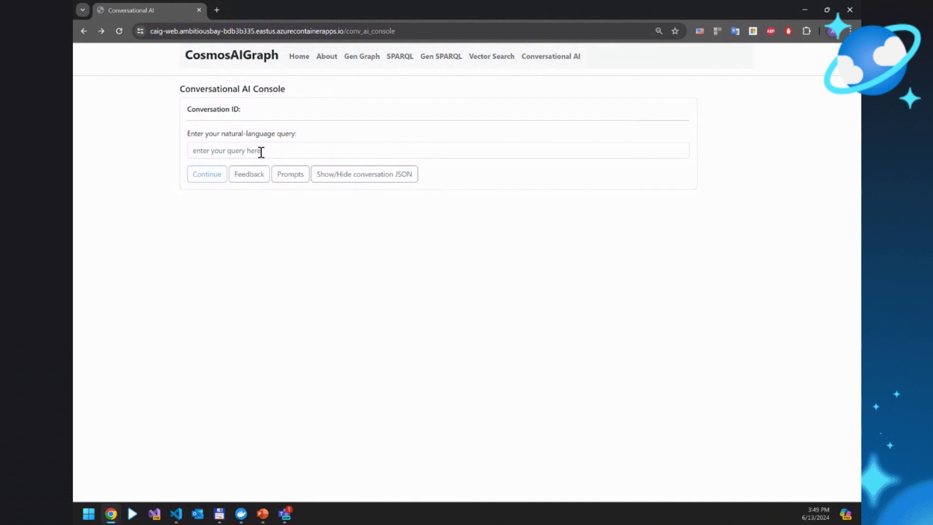
left_click(261, 152)
left_click(272, 172)
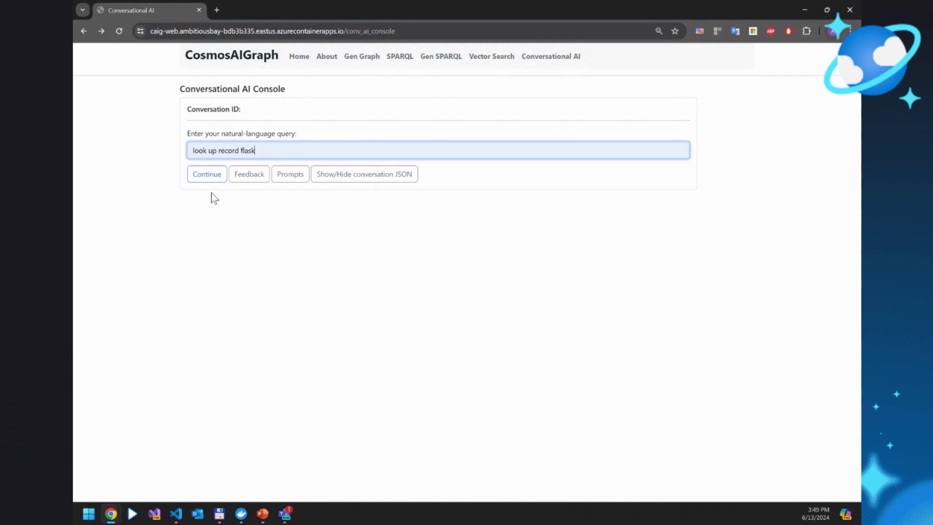
left_click(209, 175)
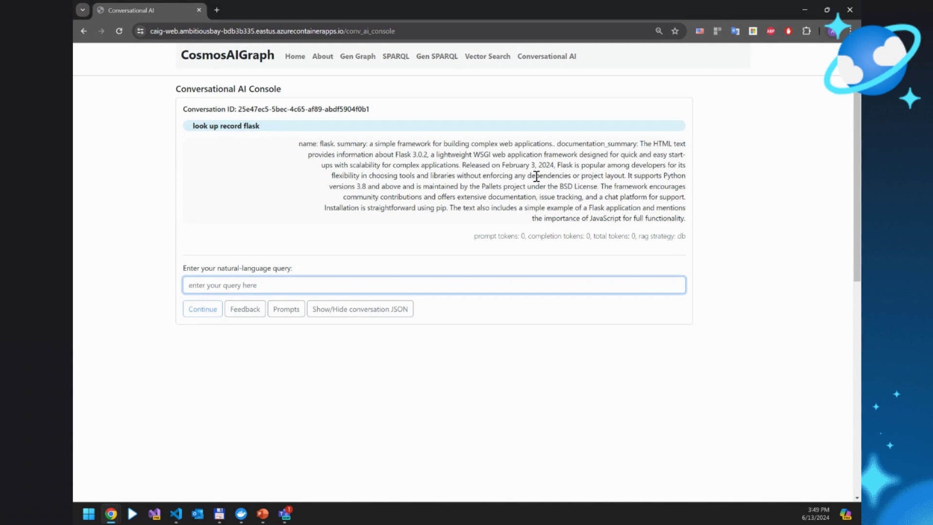
left_click_drag(640, 236, 686, 236)
left_click(686, 237)
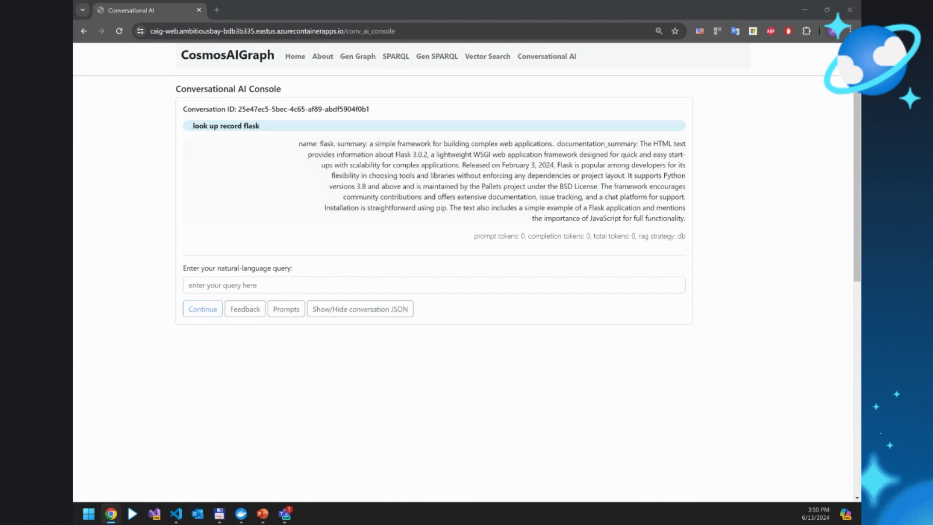
Ask "what are the dependencies of library flask?" and review the generated answer and its RAG strategy.
left_click(234, 285)
key("Down")
key("Down")
key("Return")
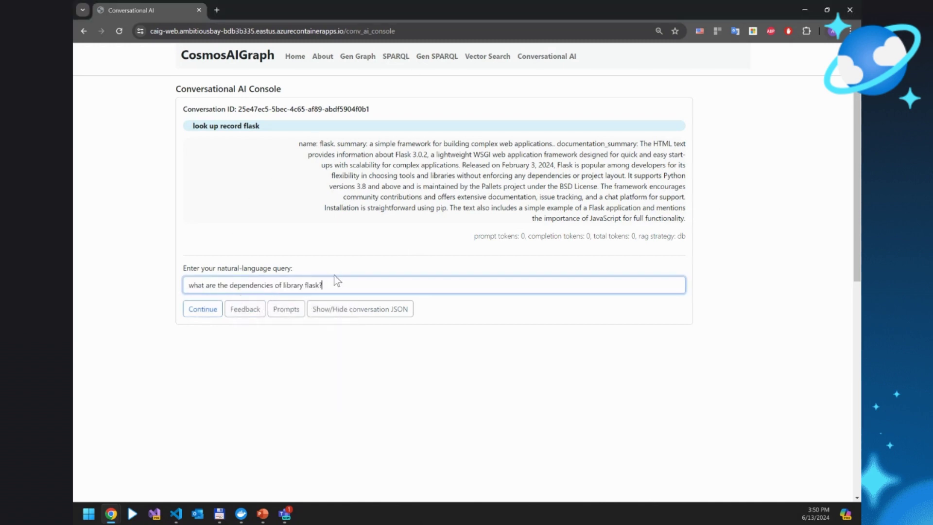
left_click(215, 314)
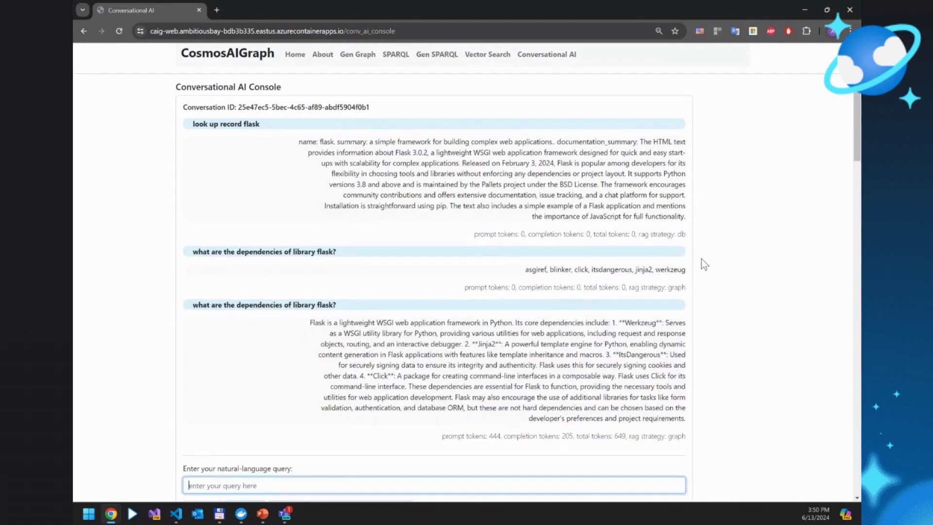
scroll(701, 265, "down", 5)
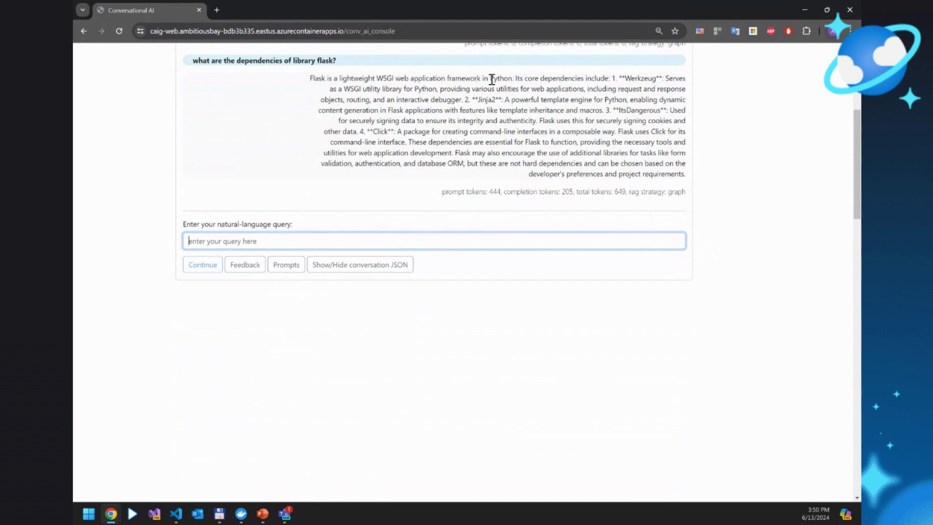
left_click(631, 86)
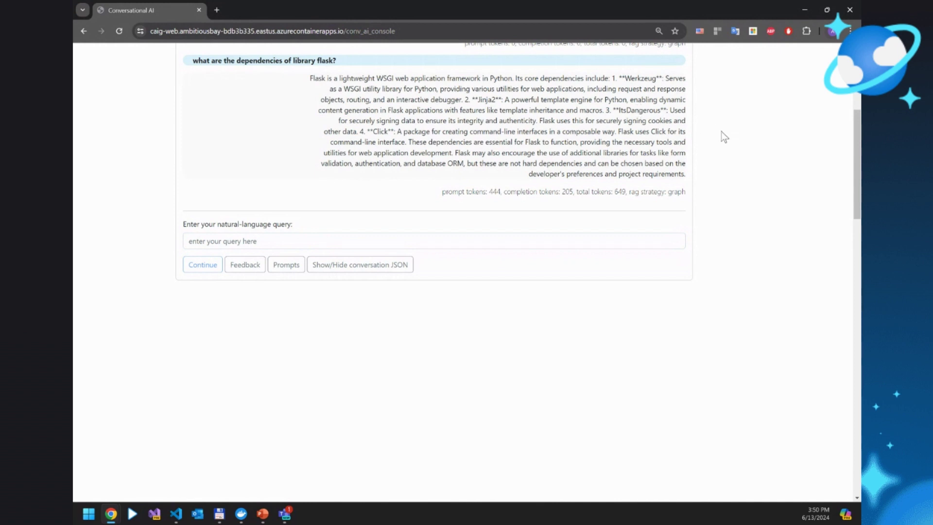
double_click(673, 191)
left_click_drag(309, 79, 678, 173)
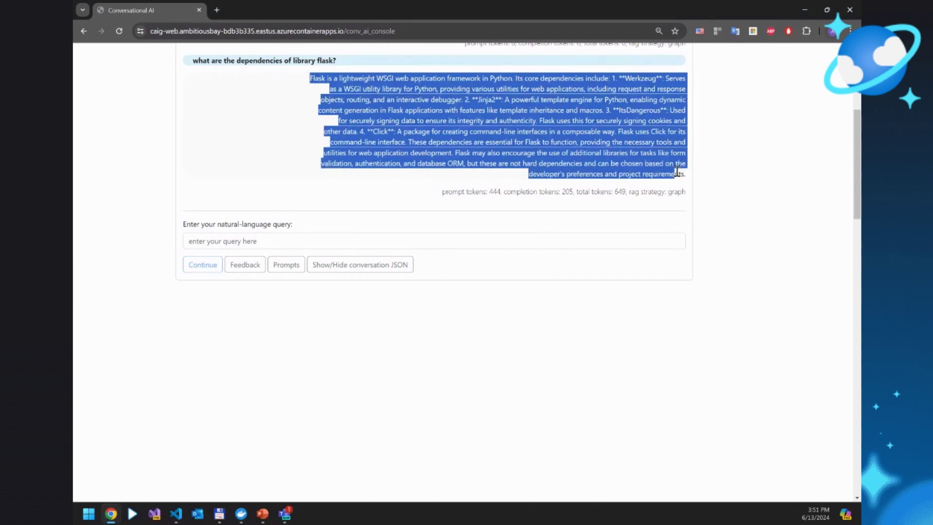
left_click(705, 178)
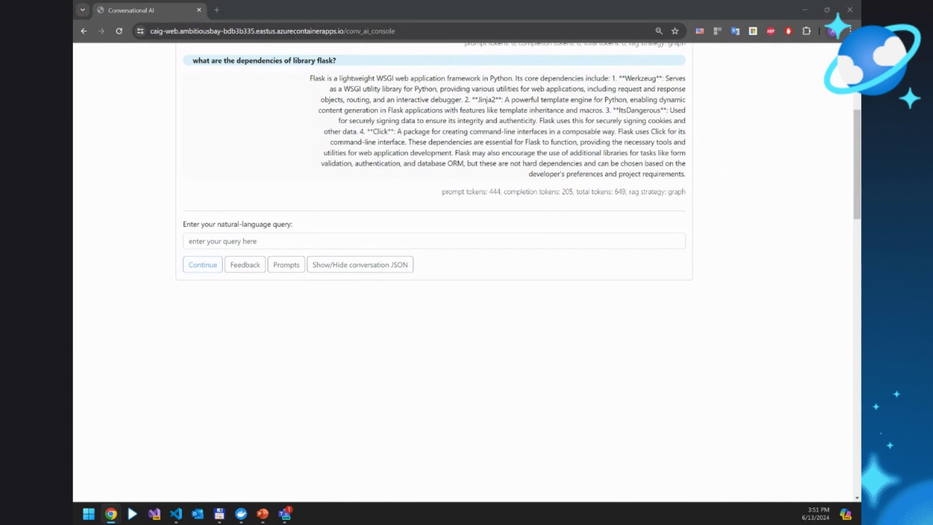
Ask "what are two asynchronous alternatives?" and review the generated answer and its RAG strategy.
left_click(316, 243)
type("what are two asynchronous alternatives?")
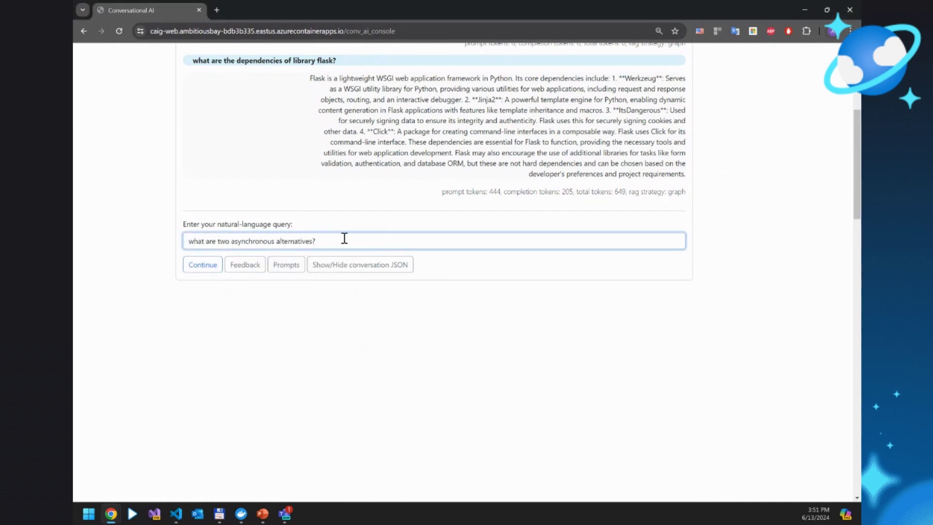
left_click(217, 267)
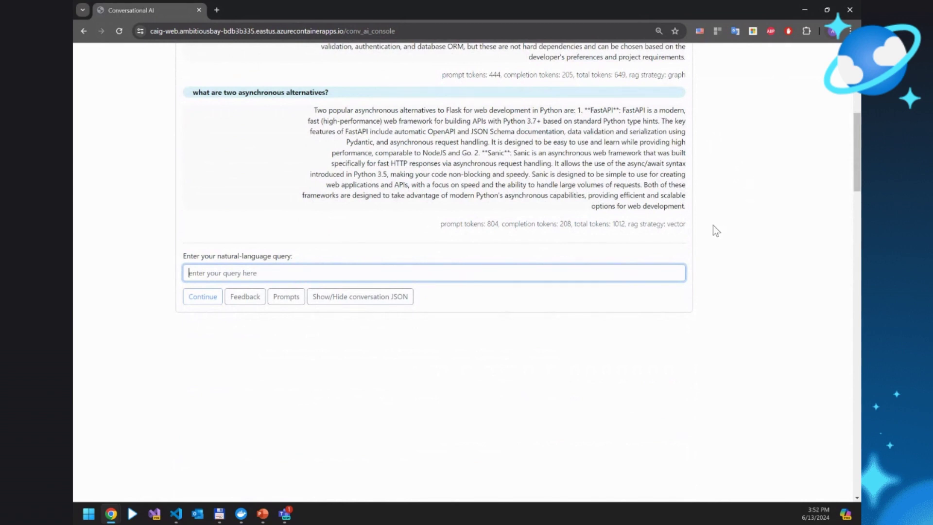
double_click(676, 224)
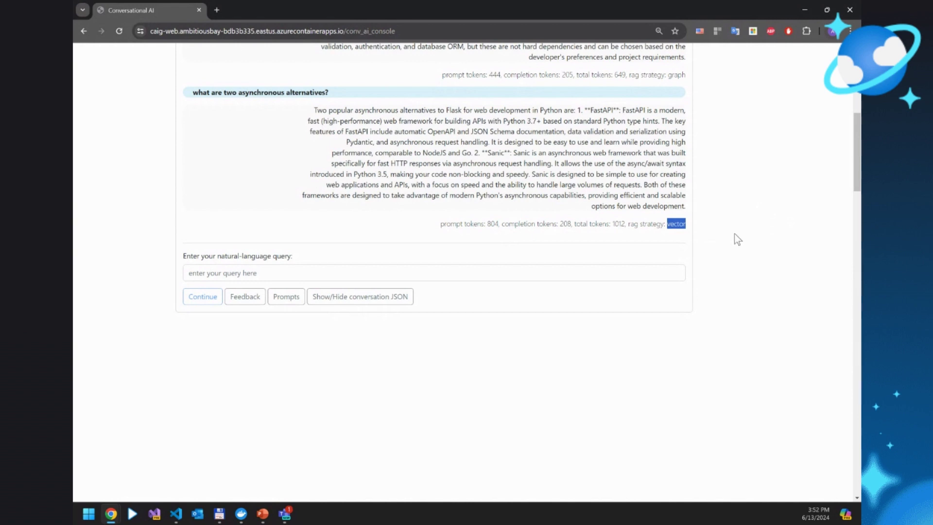
left_click_drag(397, 122, 314, 110)
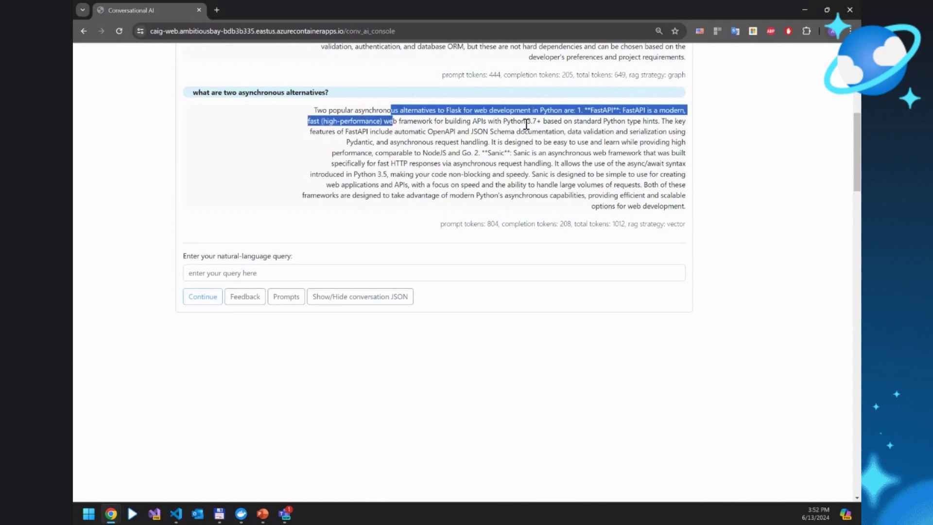
left_click(625, 126)
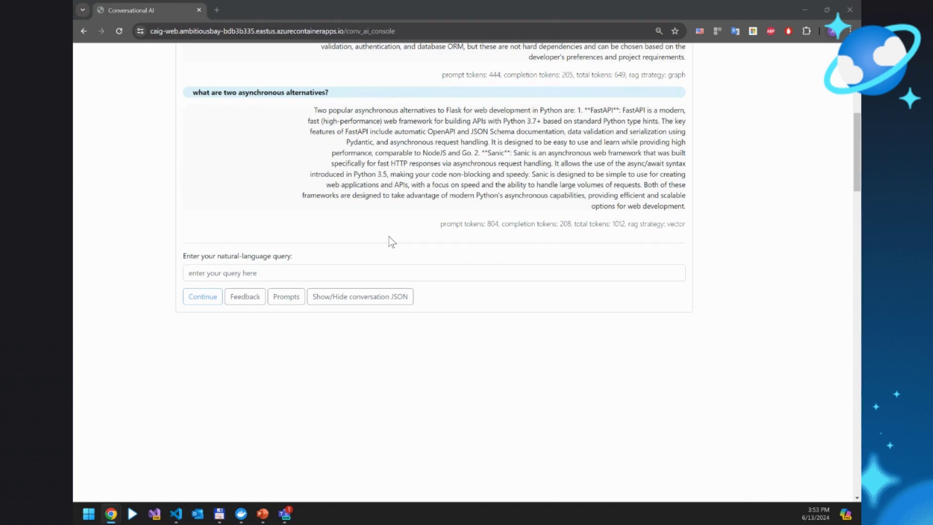
Ask "what are two asynchronous alternatives that use pydantic?" and review the libraries named in the answer.
left_click(302, 272)
type("what are two asynchronous alternatives that use pydantic?")
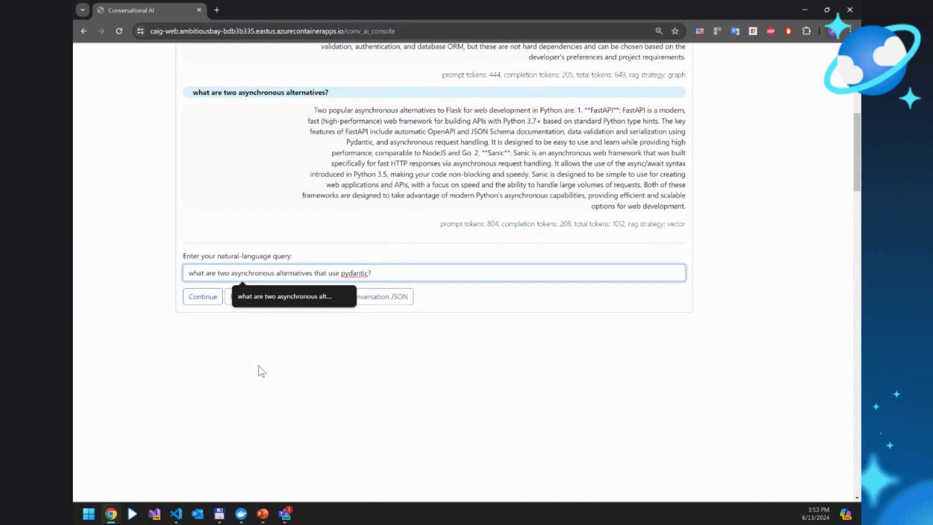
left_click(260, 364)
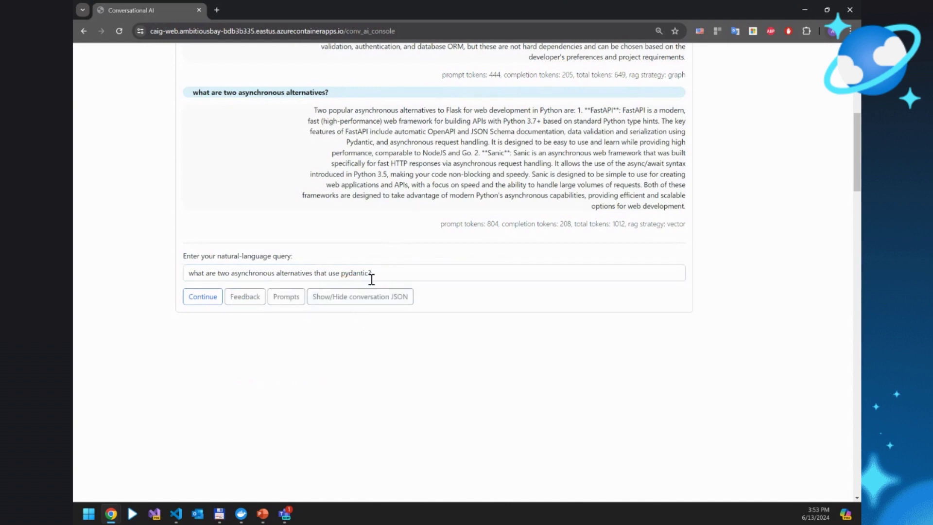
left_click(206, 297)
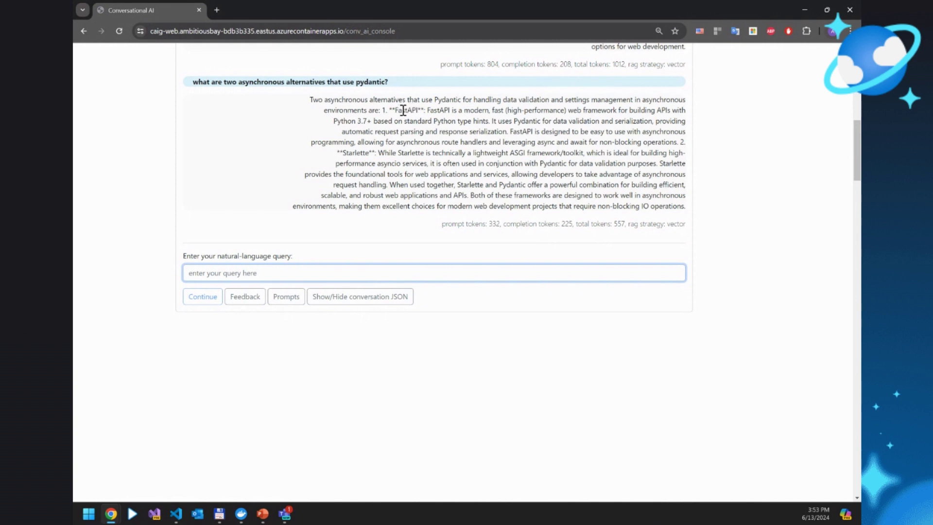
double_click(356, 152)
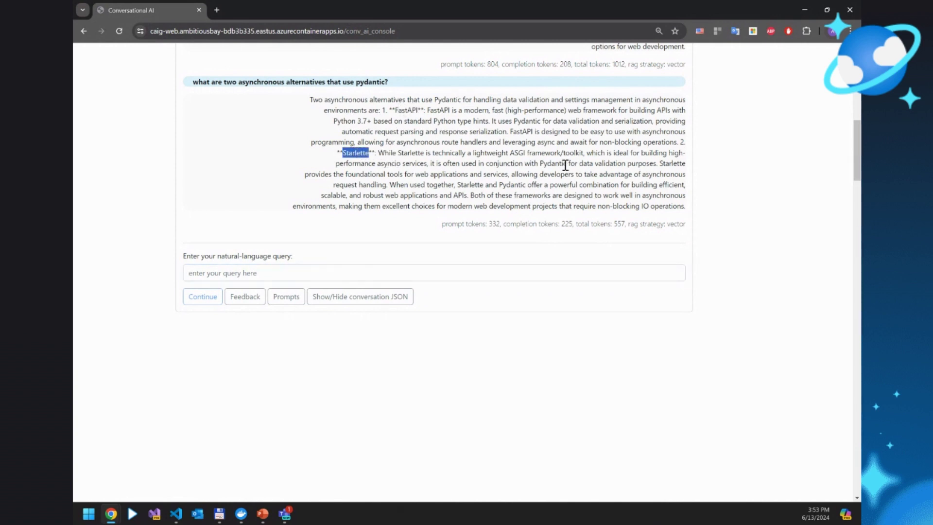
left_click(404, 113)
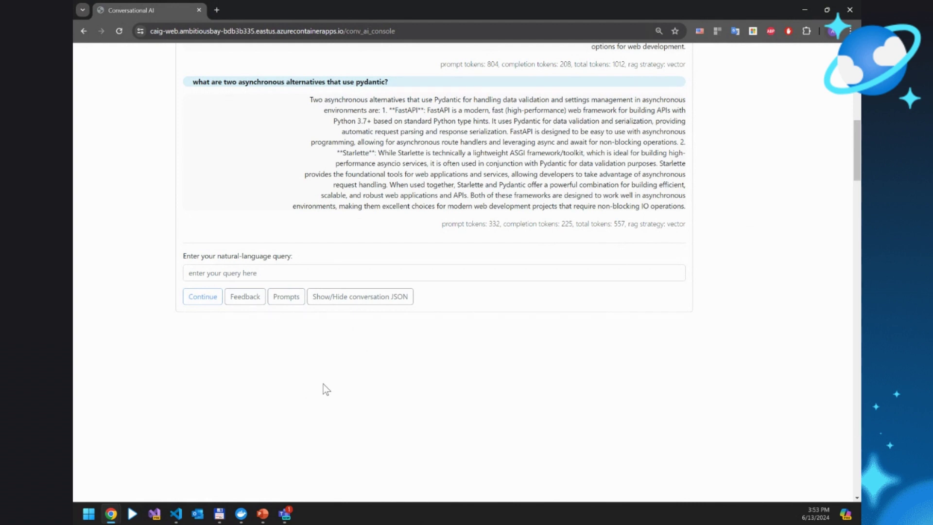
Display the prompts sent for this conversation and examine their context, chat history and user questions, then return to the answers.
left_click(287, 299)
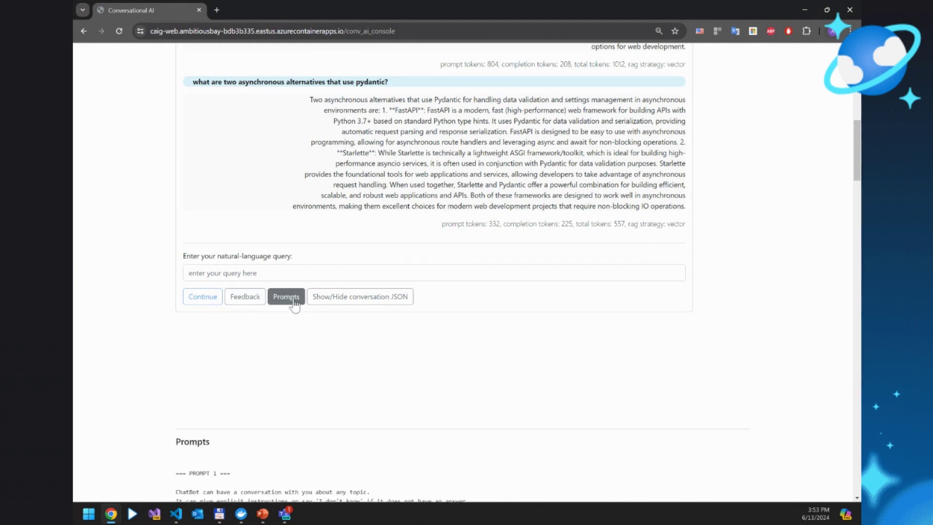
scroll(498, 334, "down", 3)
scroll(499, 330, "down", 5)
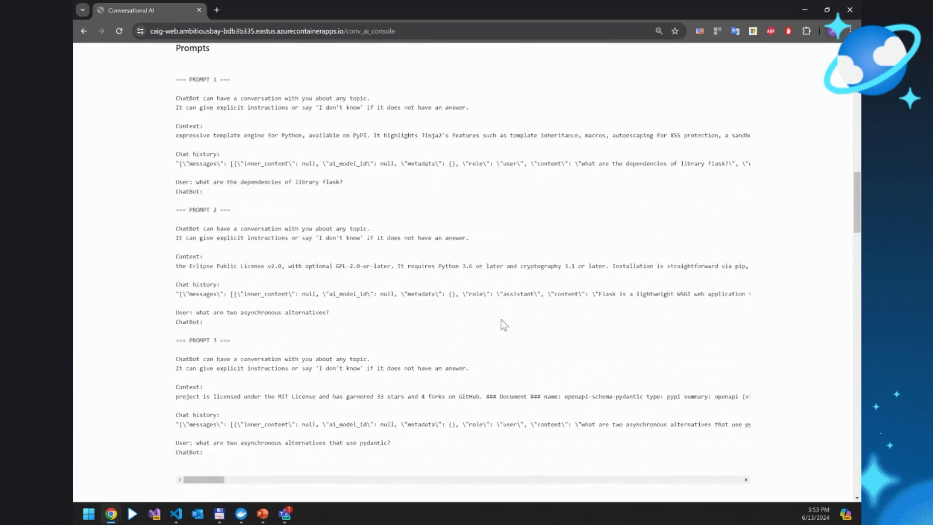
scroll(500, 326, "up", 4)
scroll(502, 323, "up", 4)
scroll(502, 323, "down", 6)
scroll(506, 322, "up", 6)
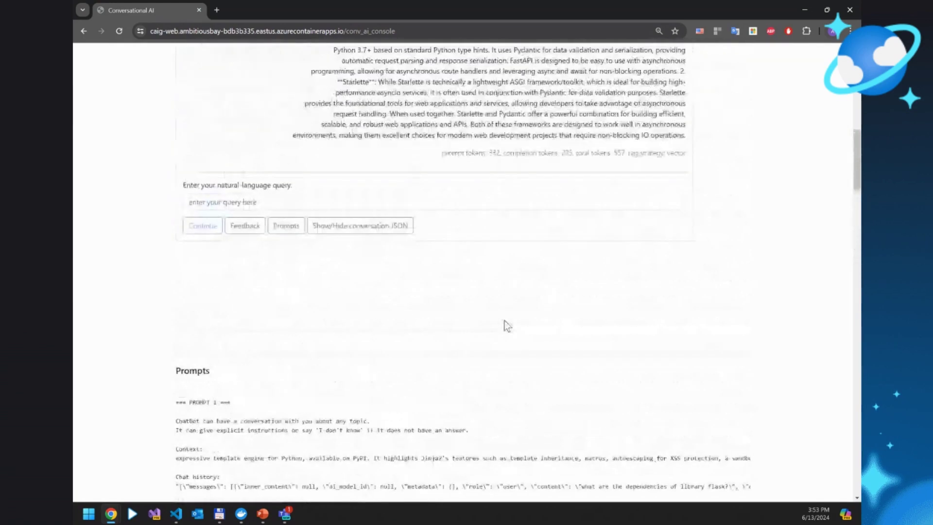
scroll(512, 319, "up", 1)
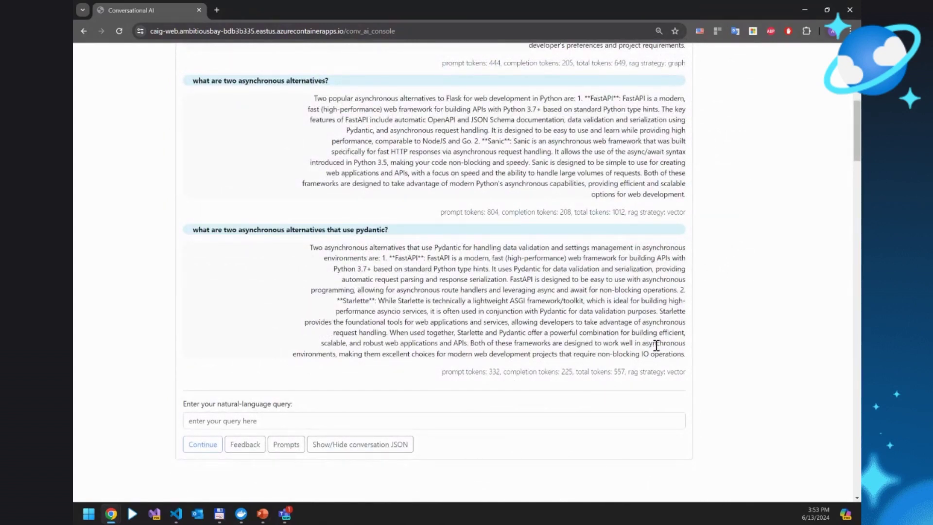
Switch to the CosmosAIGraphLite presentation in PowerPoint and show slide 3, "Baseline RAG".
mouse_move(266, 515)
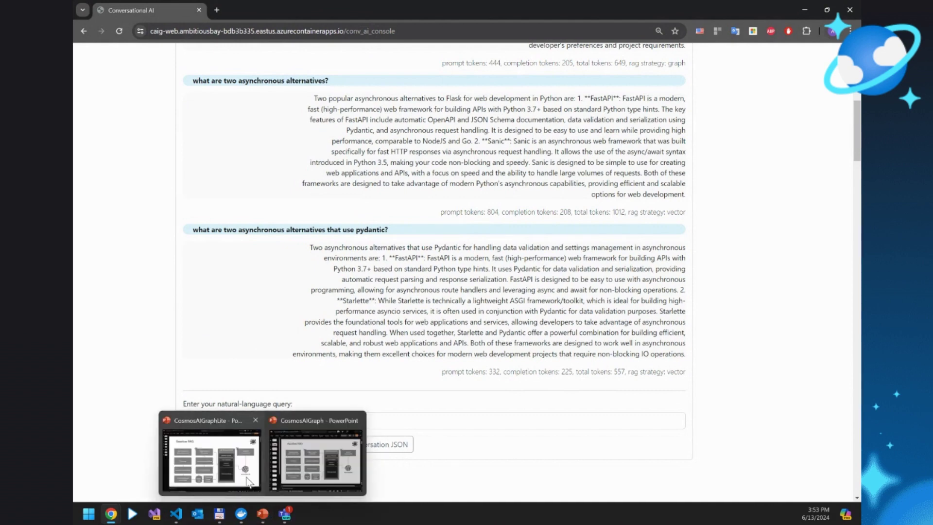
left_click(259, 445)
left_click(100, 98)
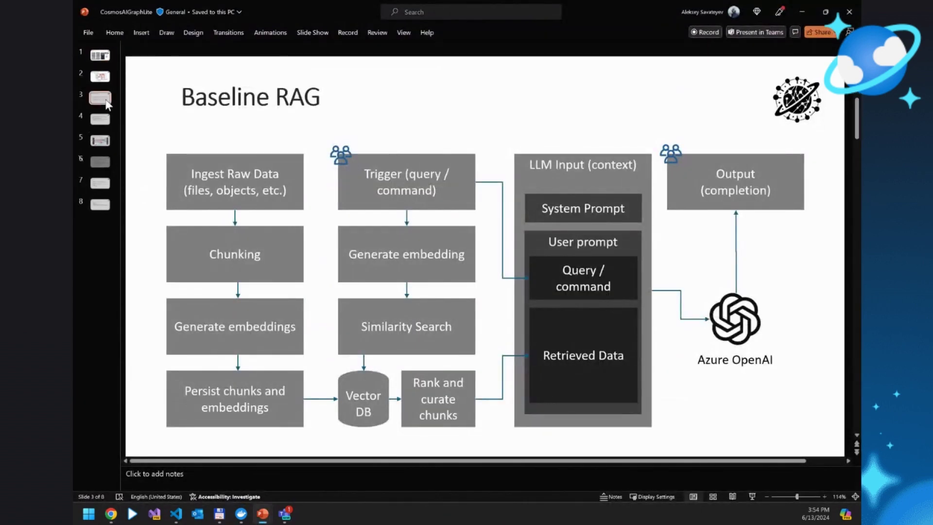